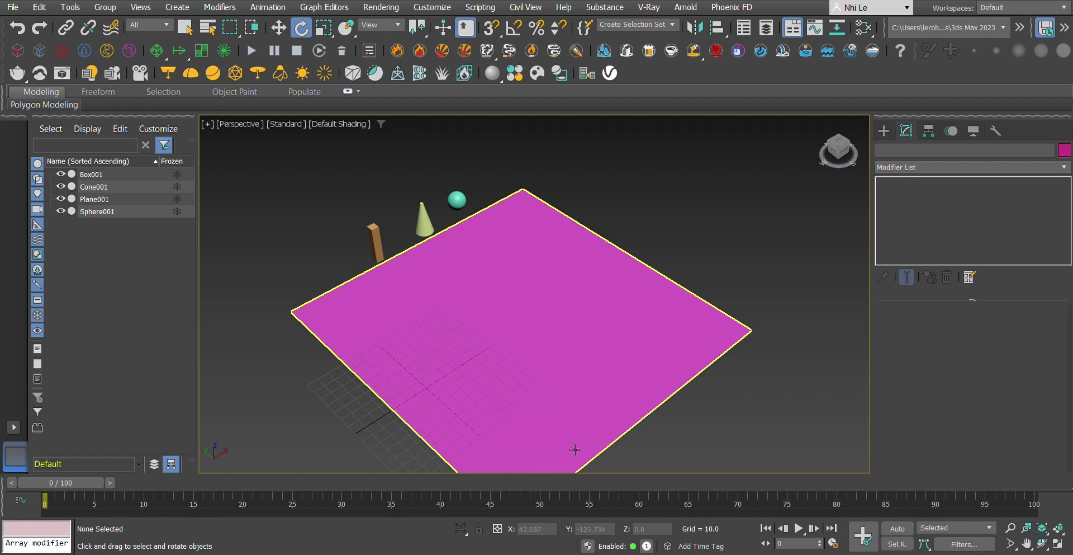
Create a Scatter compound object from the orange box, picking the large magenta plane as its distribution object.
left_click(888, 132)
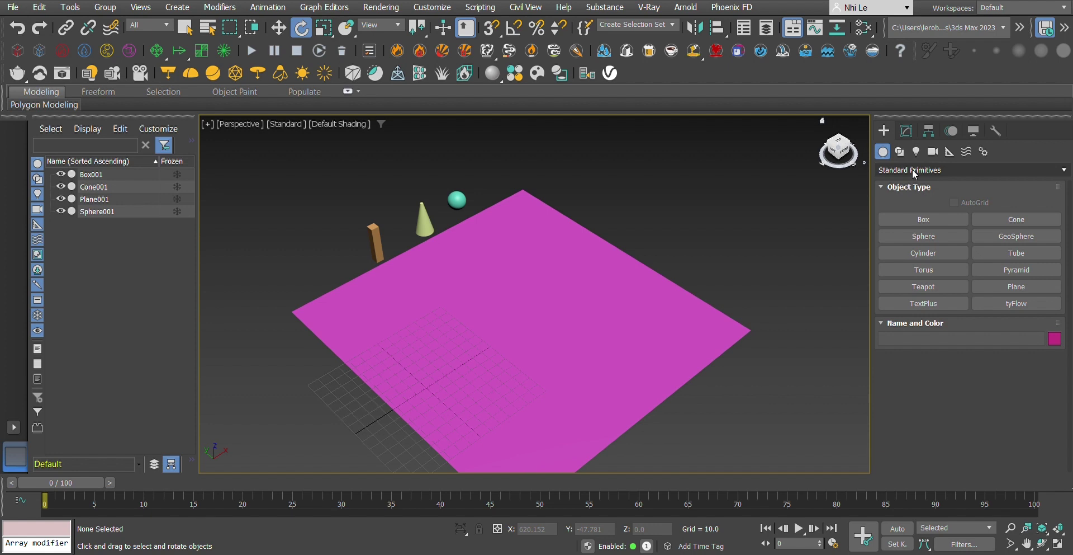
left_click(913, 211)
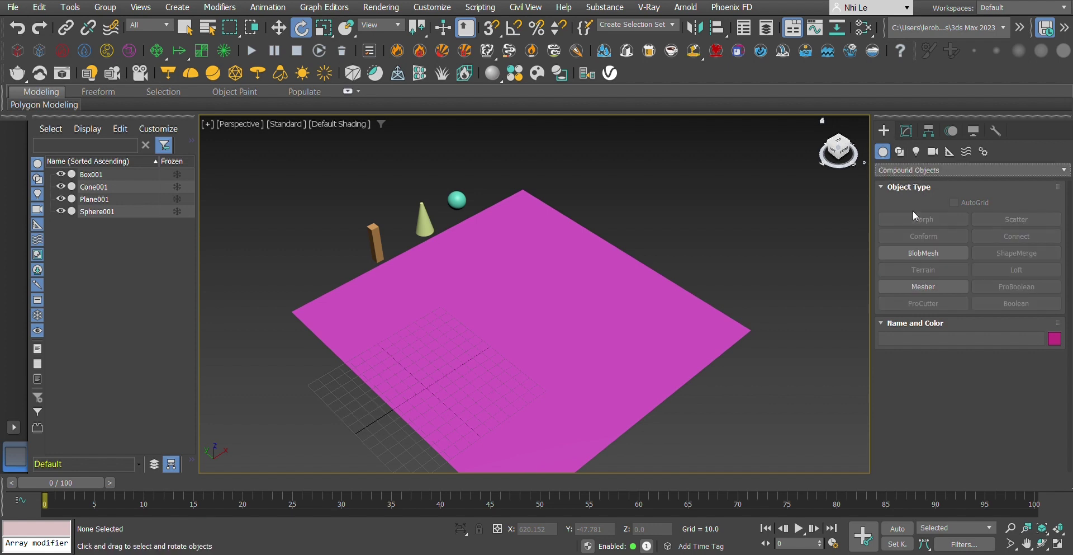
left_click(381, 246)
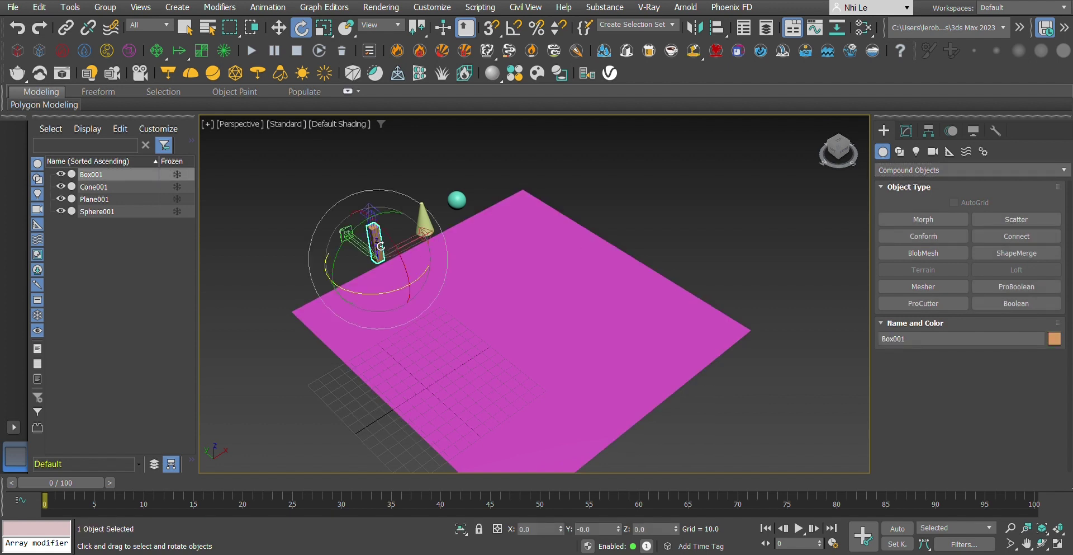
left_click(1012, 218)
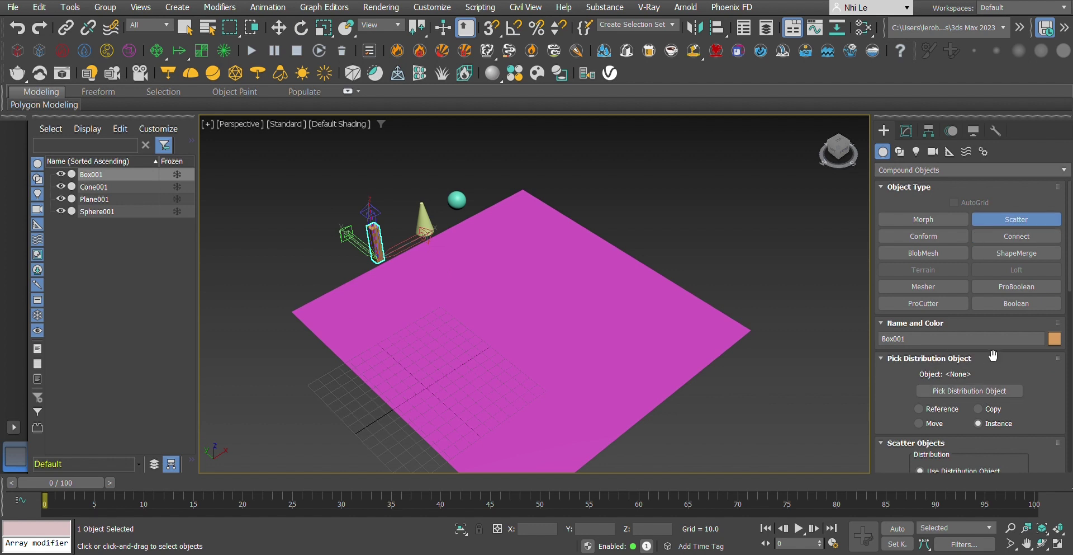
left_click(981, 391)
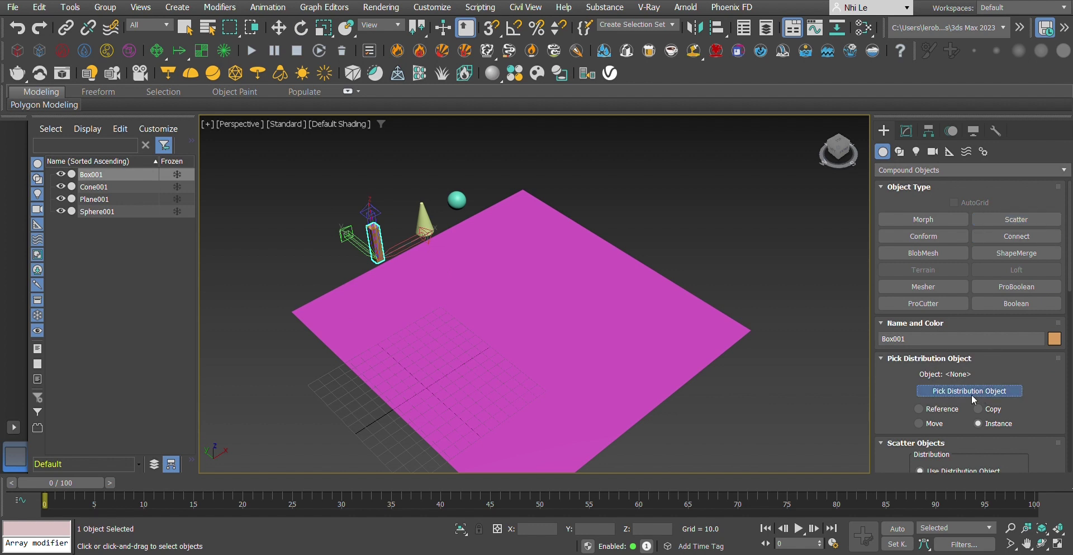
left_click(605, 323)
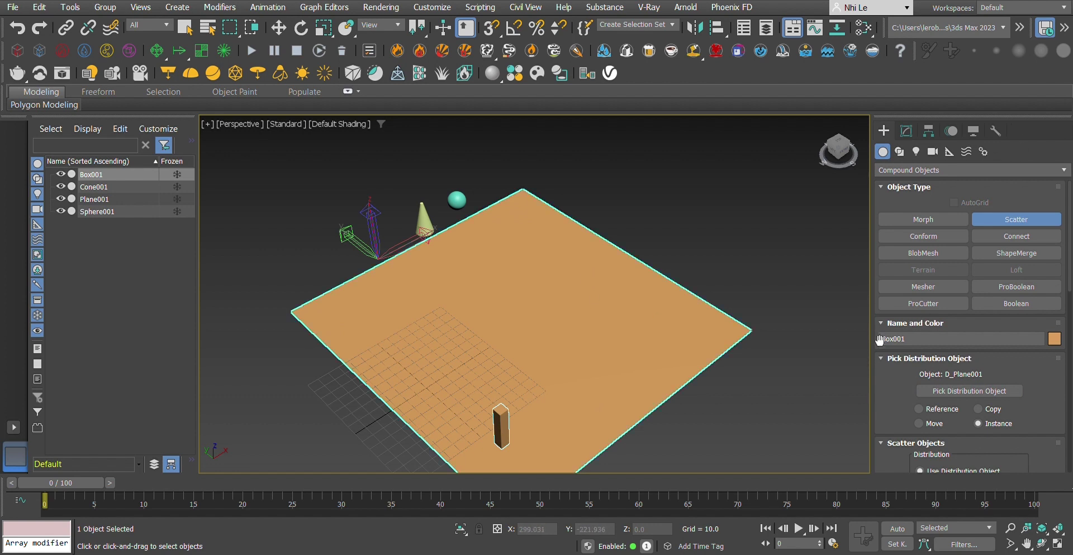
Set the scatter's source object duplicates to 50.
scroll(1024, 439, "down", 5)
scroll(1023, 439, "down", 3)
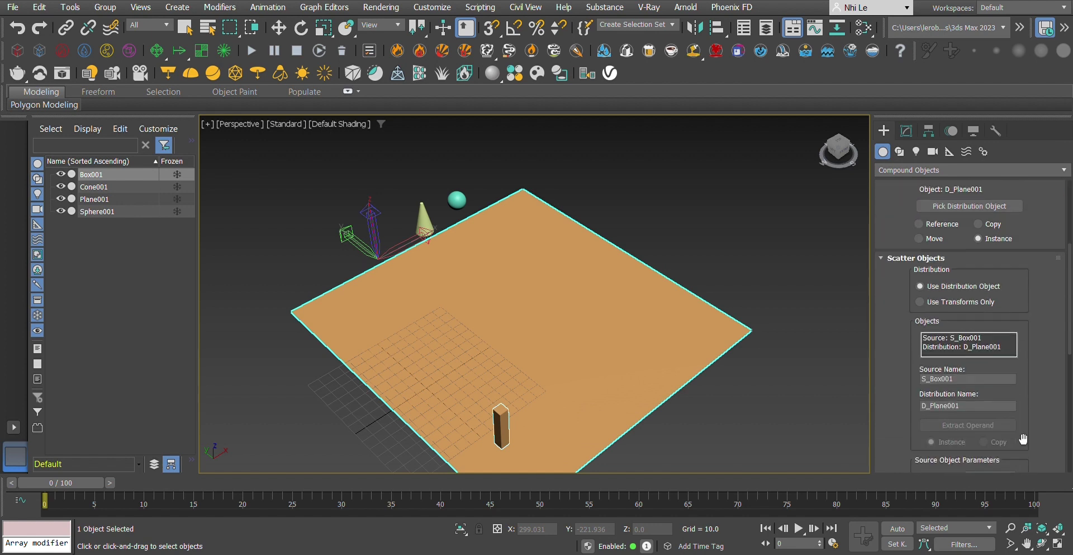
scroll(1023, 434, "down", 2)
scroll(1023, 434, "down", 2)
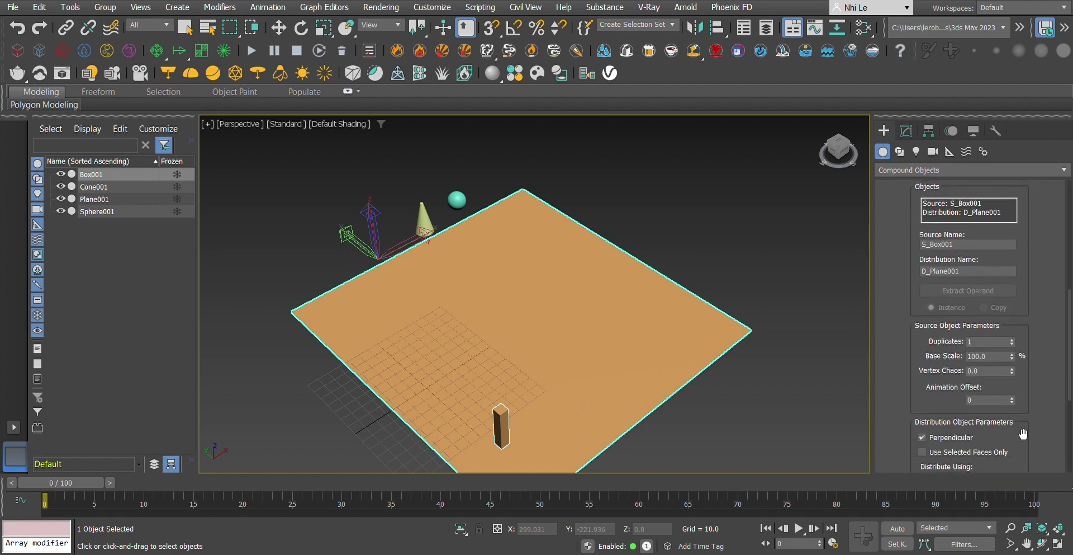
double_click(971, 324)
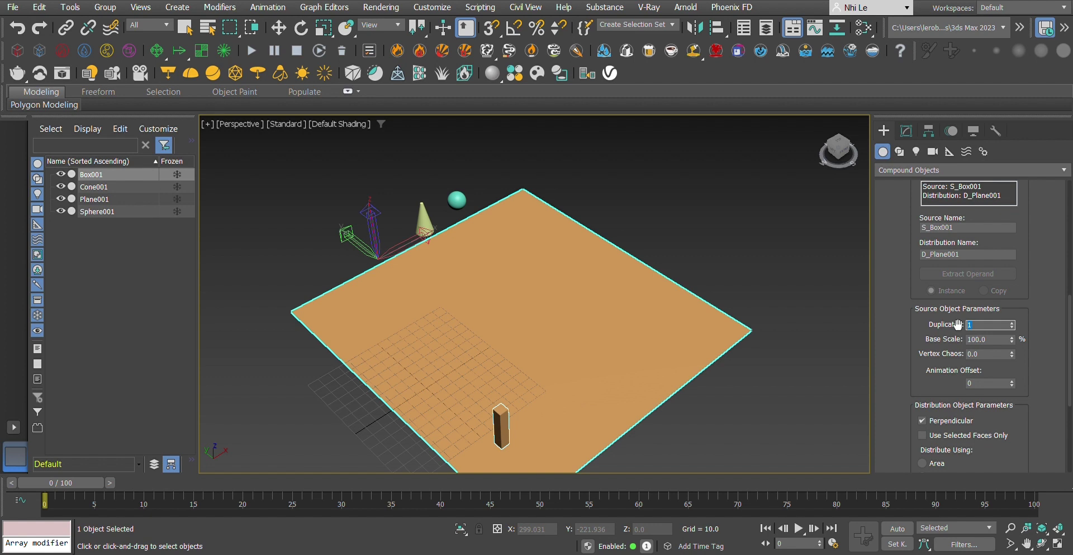
type("50")
key("Return")
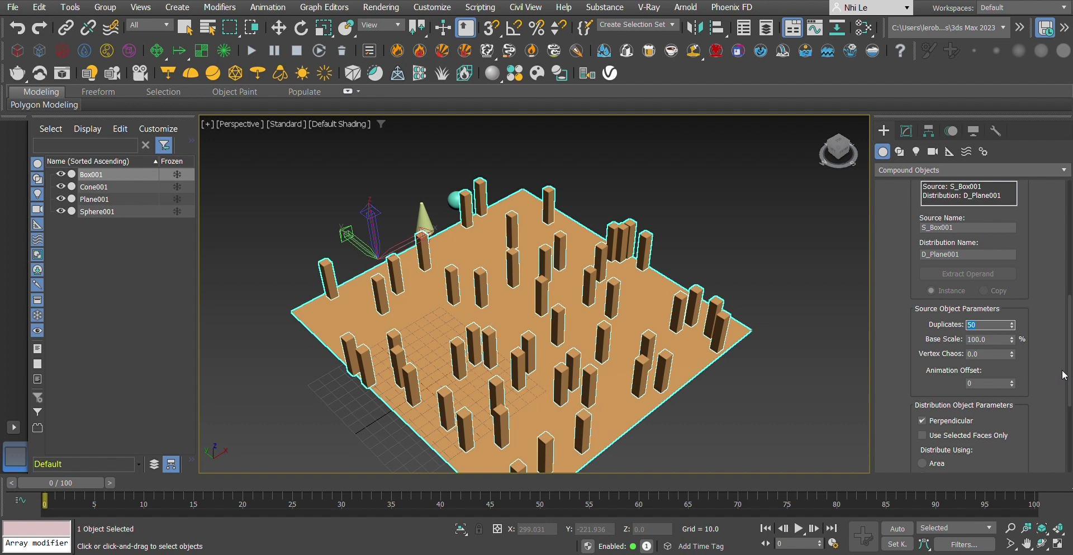
Try distributing the duplicates by Area and by Skip N with a value of 5.
left_click_drag(1065, 361, 1065, 414)
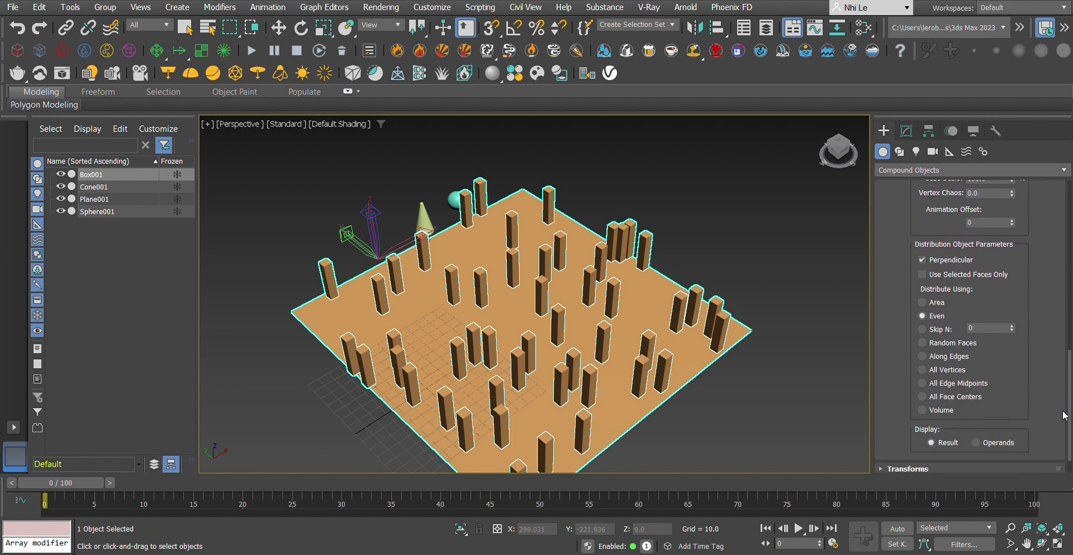
left_click(923, 302)
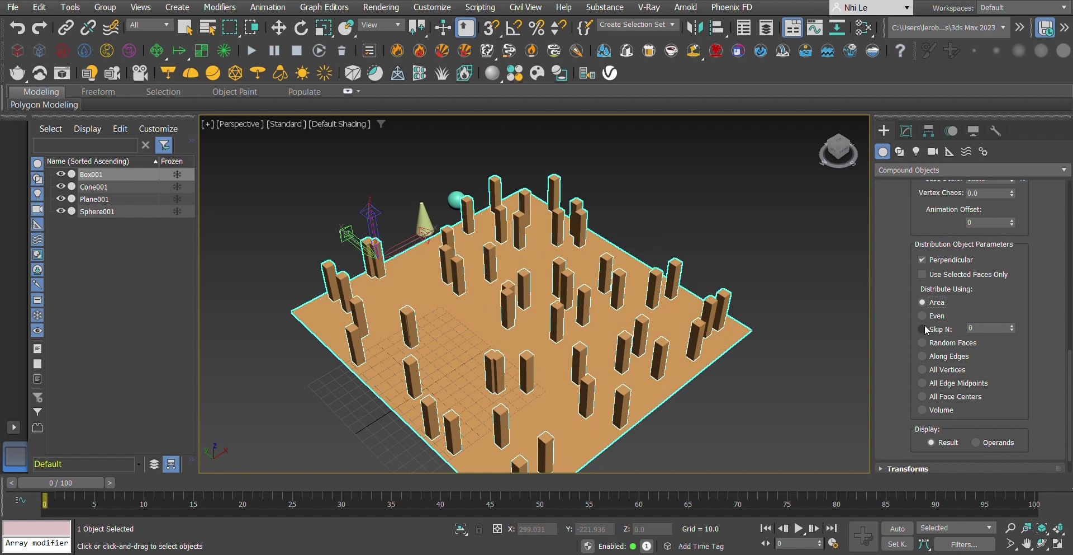
left_click(923, 329)
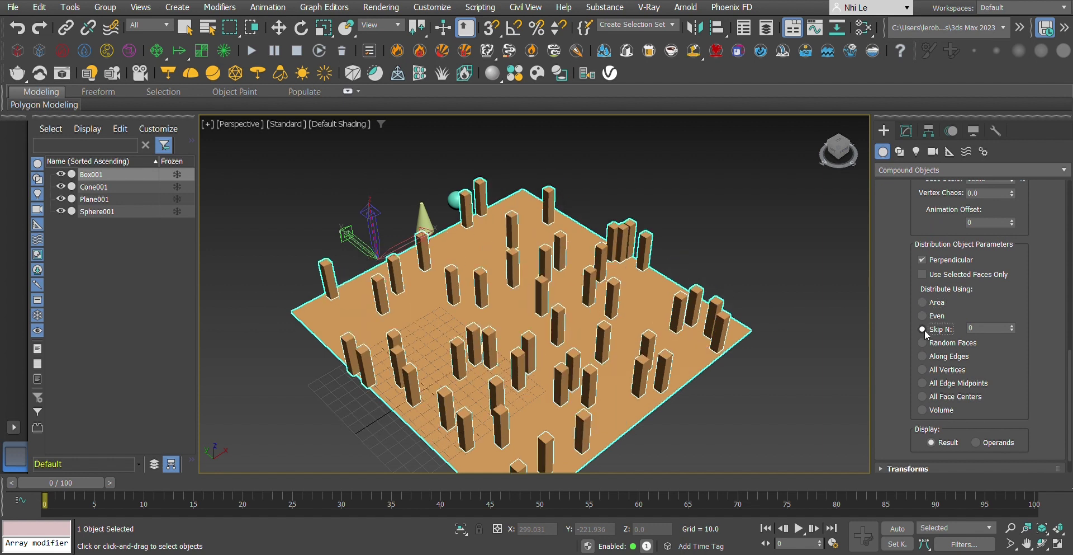
left_click(1013, 326)
left_click(1012, 326)
left_click(1013, 327)
left_click(1012, 327)
left_click(1012, 326)
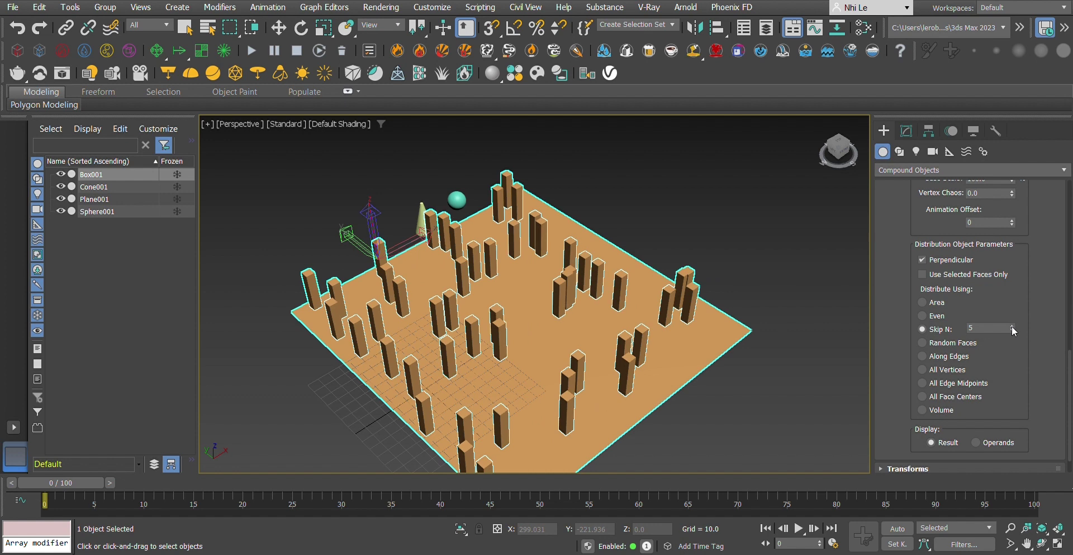
Try distributing the duplicates by Random Faces, Along Edges, All Vertices and All Edge Midpoints.
left_click(926, 343)
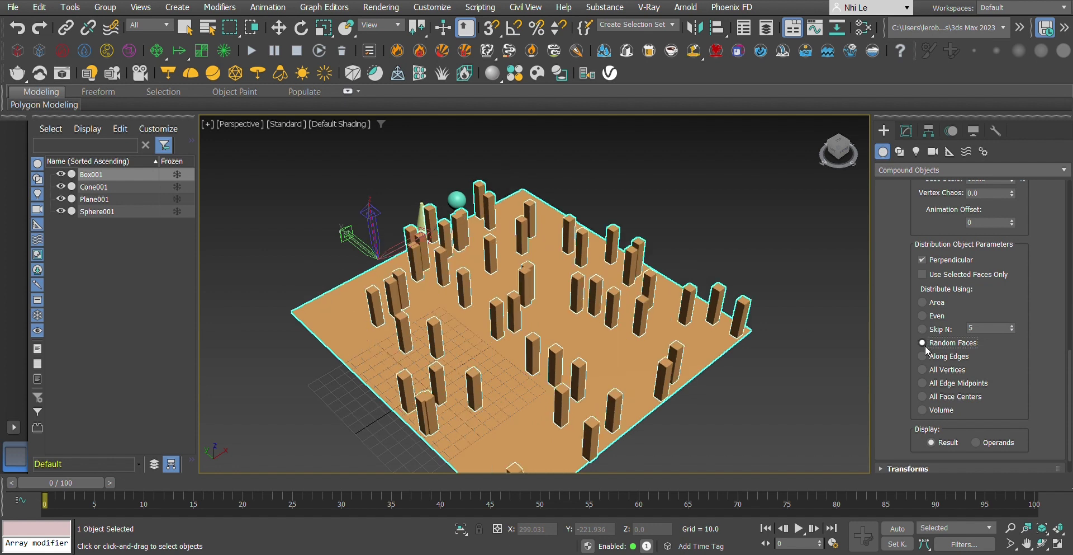
left_click(924, 356)
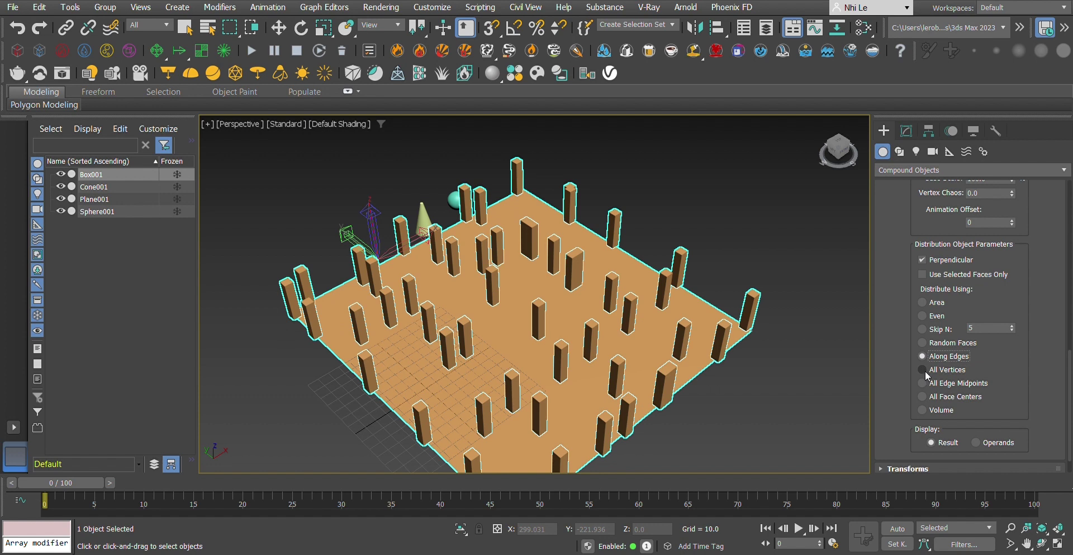
left_click(925, 371)
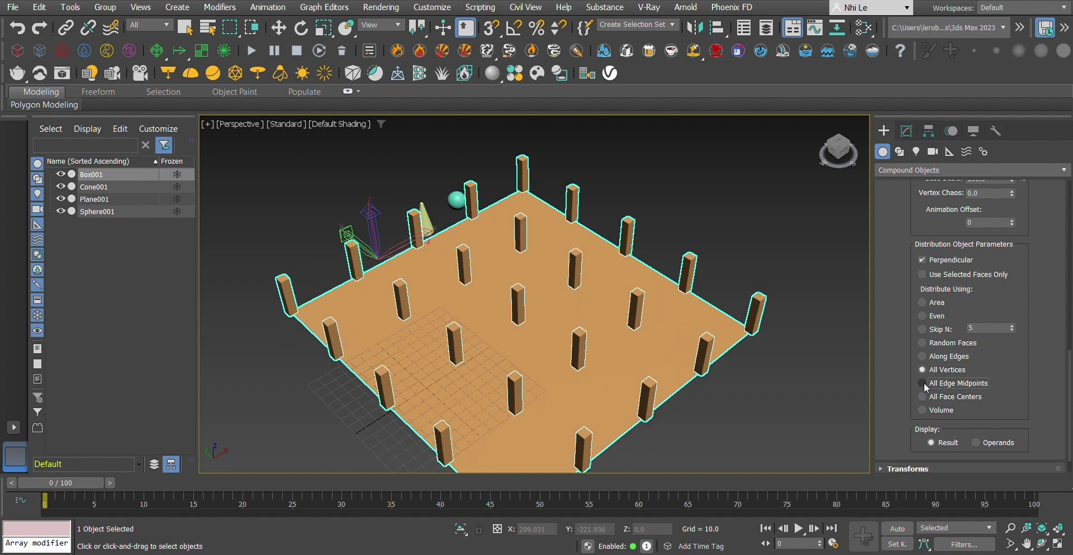
left_click(923, 383)
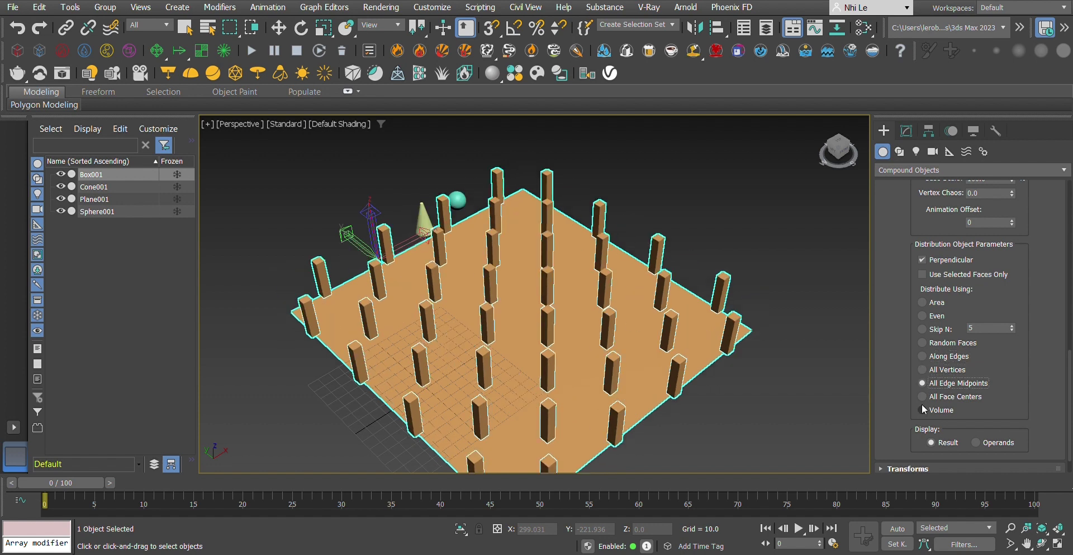
In the scatter's transforms, set the X rotation to 13.57 degrees and the X local translation to 8.74.
left_click_drag(1069, 374, 1067, 392)
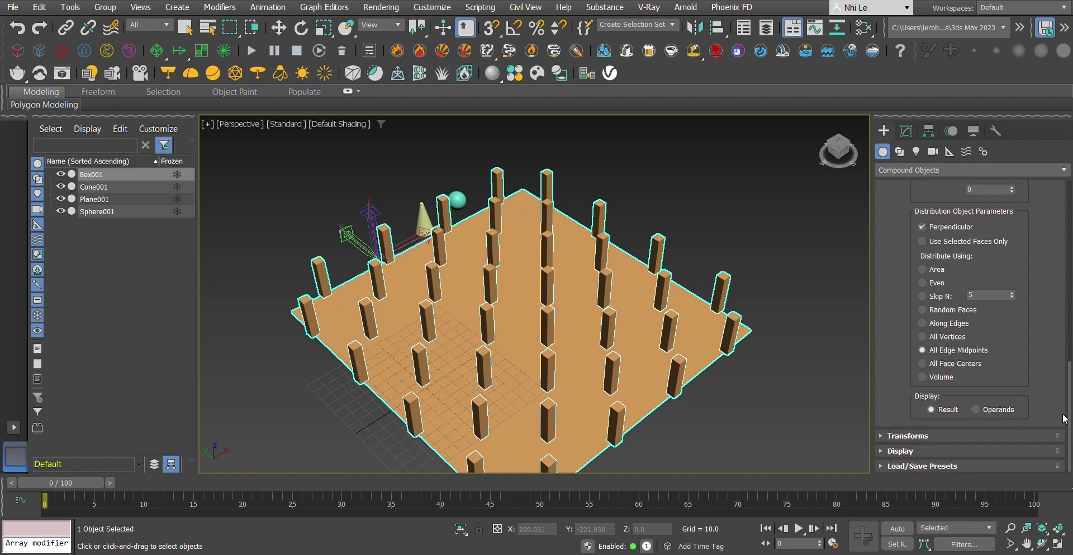
scroll(1053, 349, "up", 3)
scroll(1052, 352, "down", 3)
left_click(883, 436)
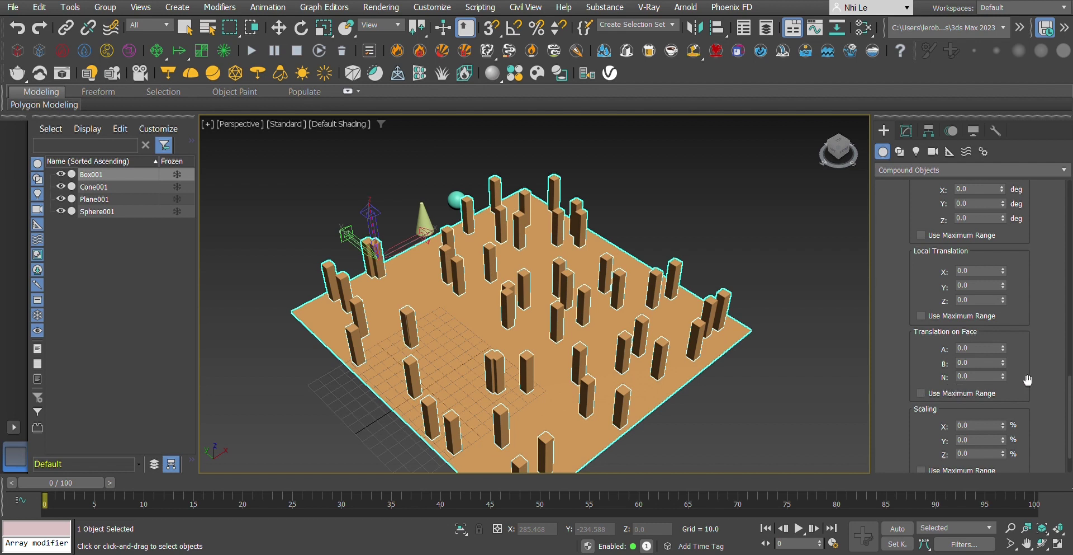
scroll(1032, 374, "up", 3)
scroll(1032, 371, "down", 1)
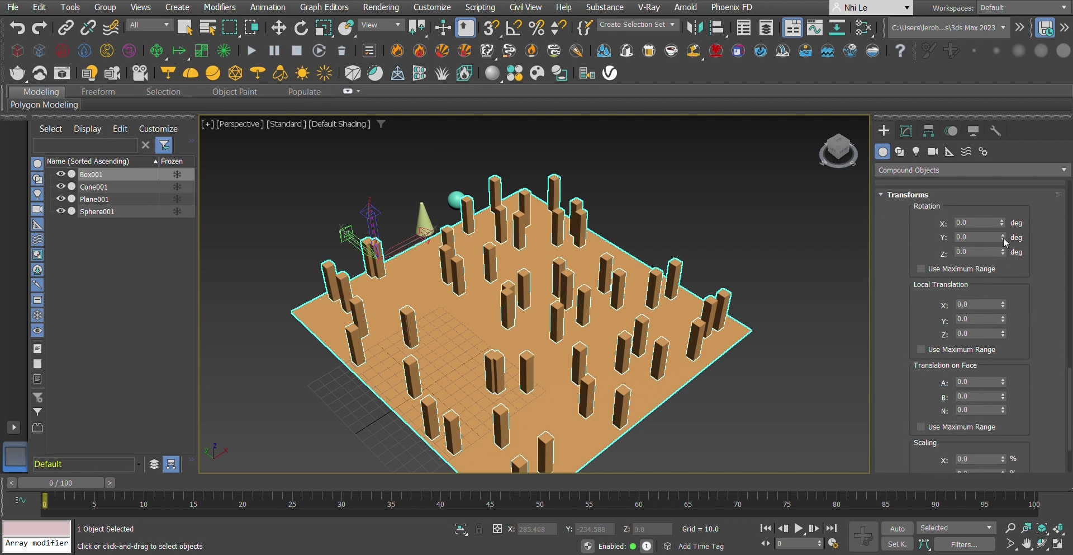
left_click_drag(1001, 220, 1001, 198)
left_click_drag(188, 28, 189, 28)
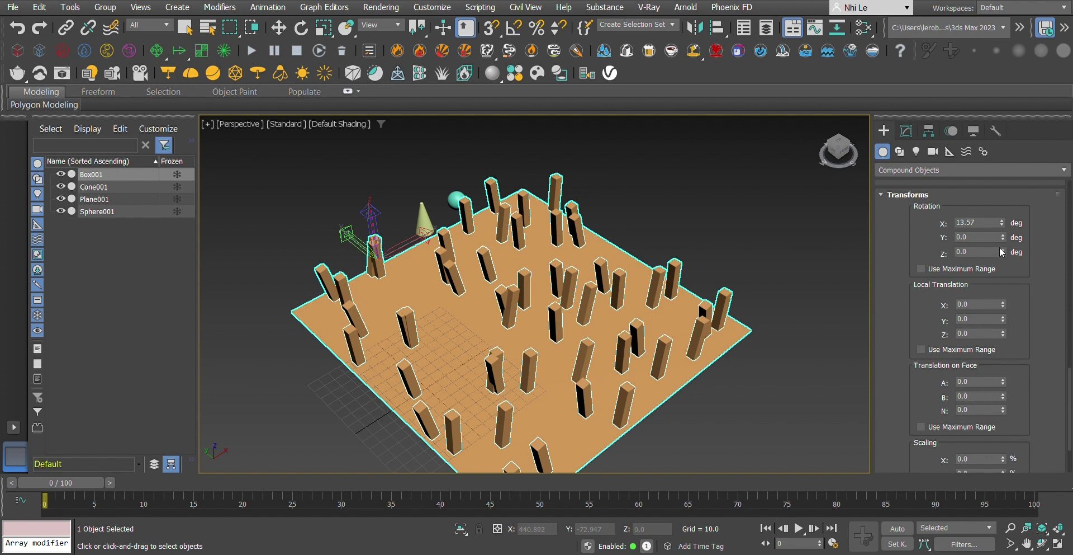
left_click(984, 304)
left_click_drag(1004, 304, 227, 376)
Set the scatter's scaling transforms to 42.7% in X and 62.7% in Z.
scroll(1069, 449, "down", 3)
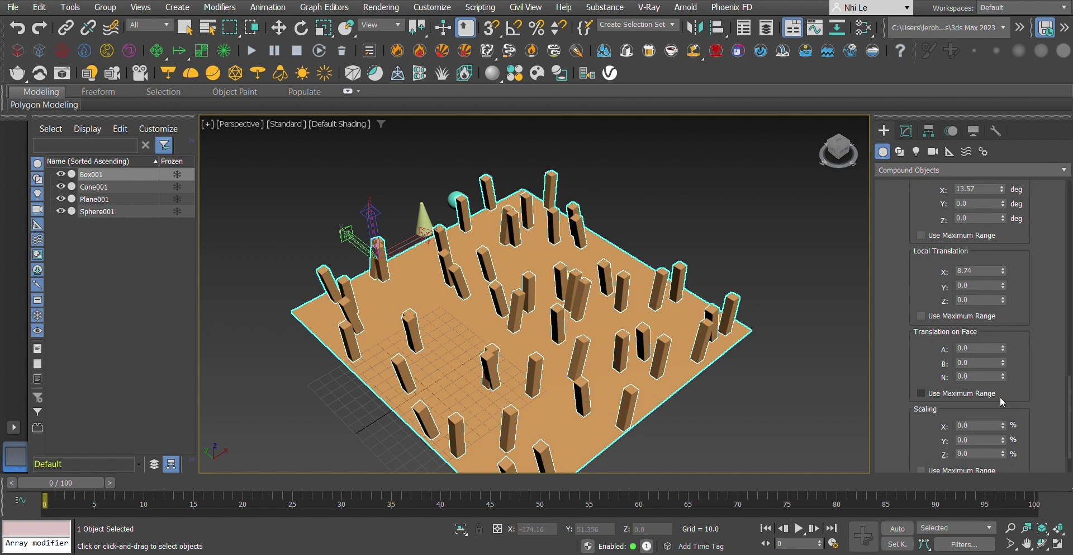
mouse_move(1004, 409)
left_mouse_down()
mouse_move(1038, 323)
mouse_move(1011, 419)
mouse_move(1003, 408)
left_mouse_up()
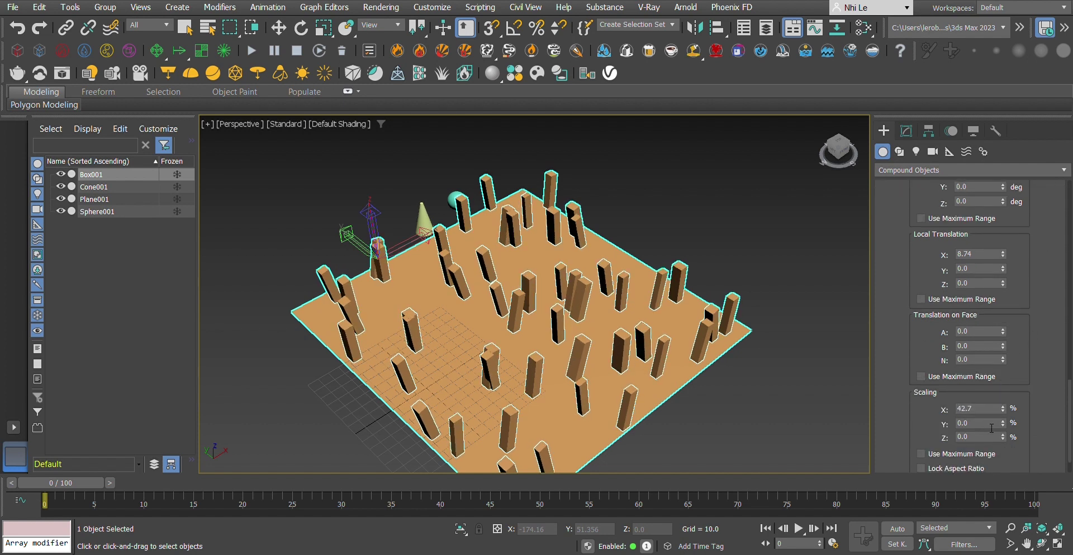
left_click(1004, 439)
left_click_drag(1004, 439, 1048, 84)
scroll(1029, 392, "down", 3)
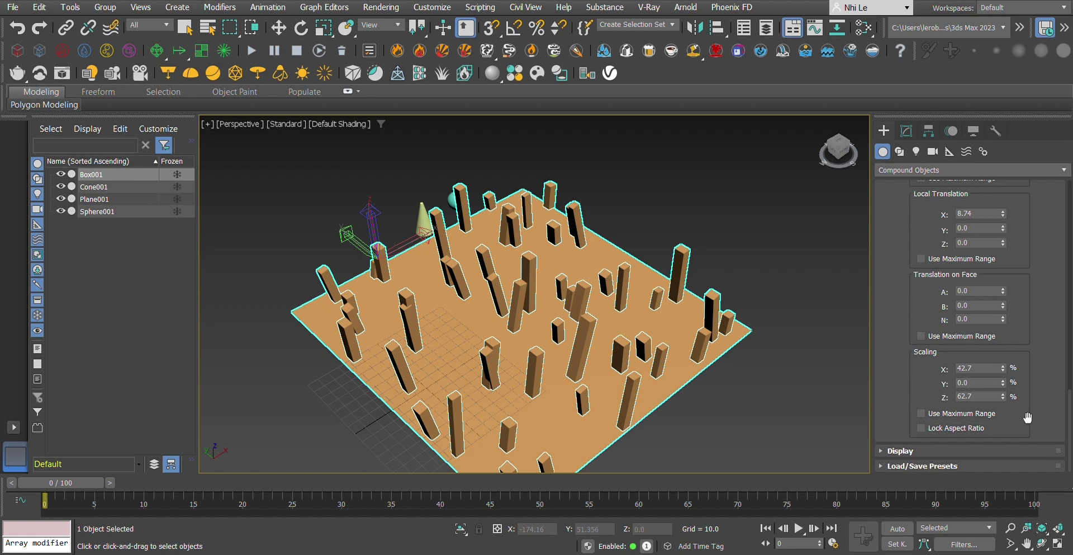
left_click(1029, 454)
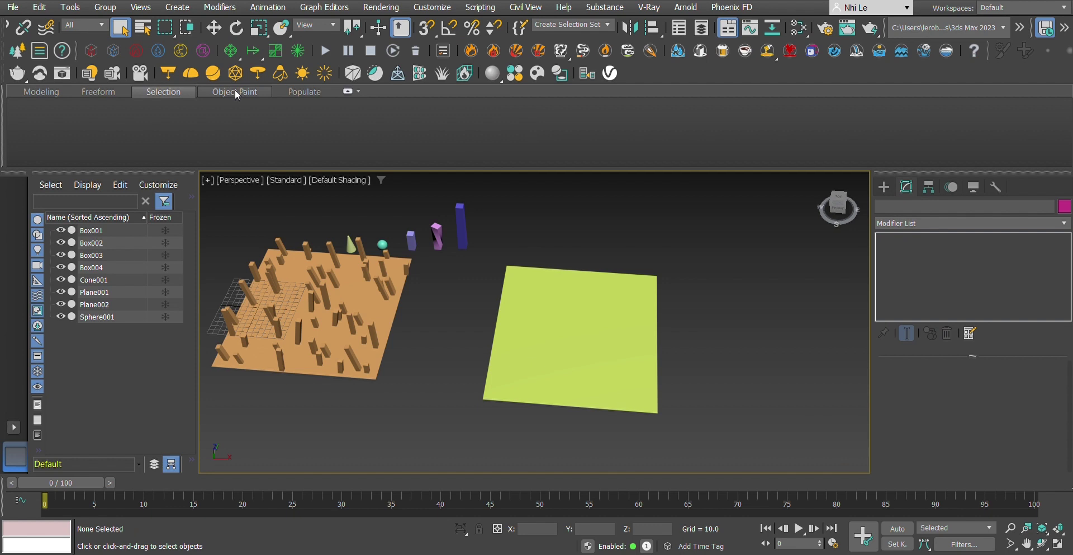
Select the three blue and pink boxes beside the cone and sphere, and set Object Paint to use the selected objects.
left_click(237, 94)
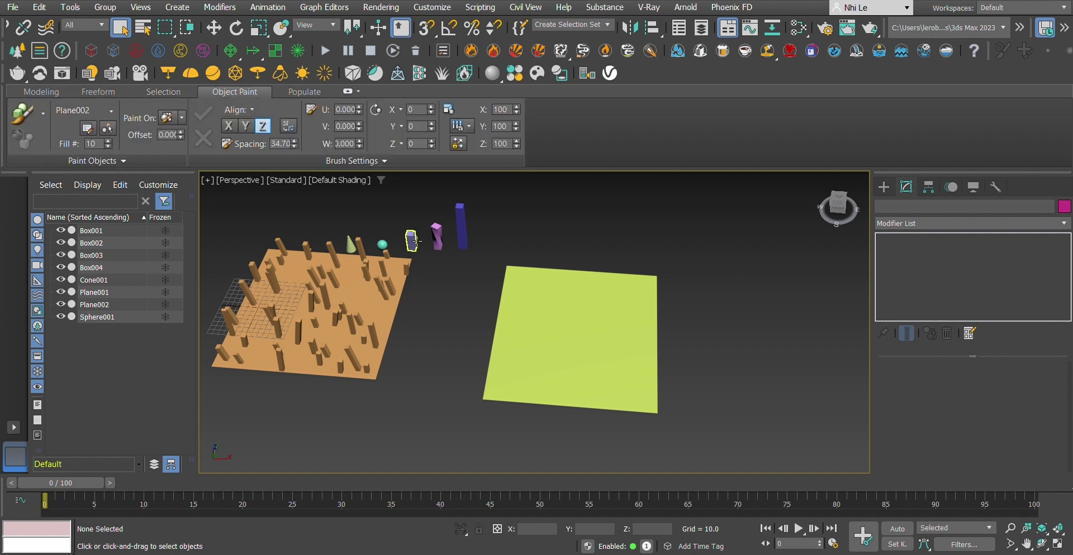
left_click(435, 236)
left_click(440, 235, "ctrl")
left_click(462, 227, "ctrl")
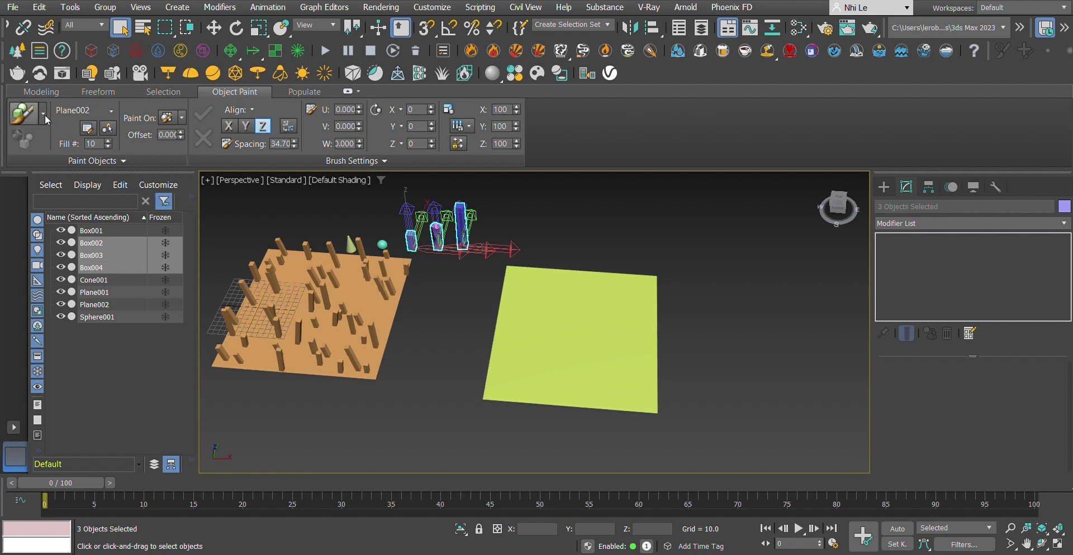
left_click(109, 129)
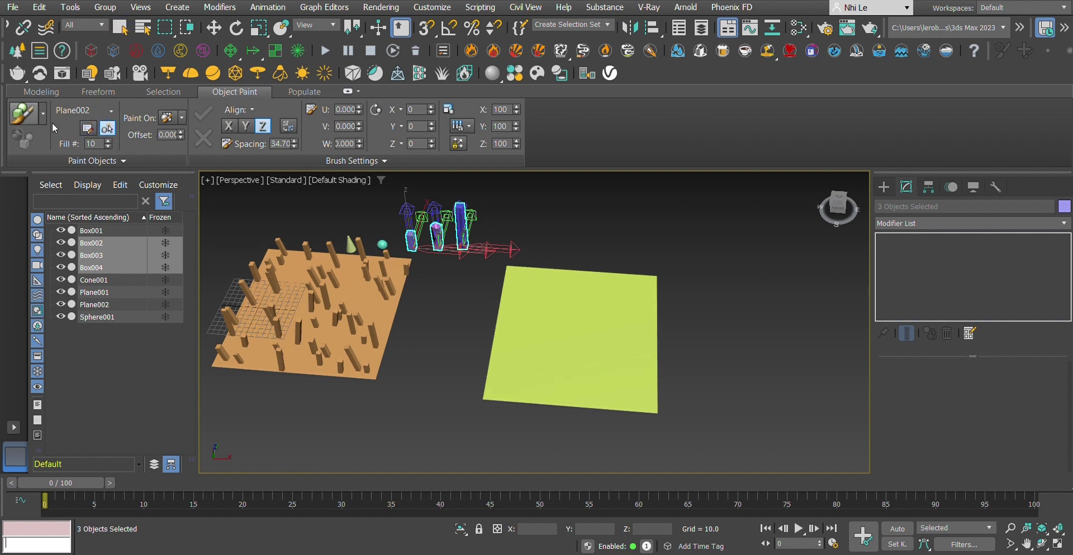
Paint the boxes in several strokes across the green plane and past its edge, with the brush spacing set to 35.83.
left_click(18, 118)
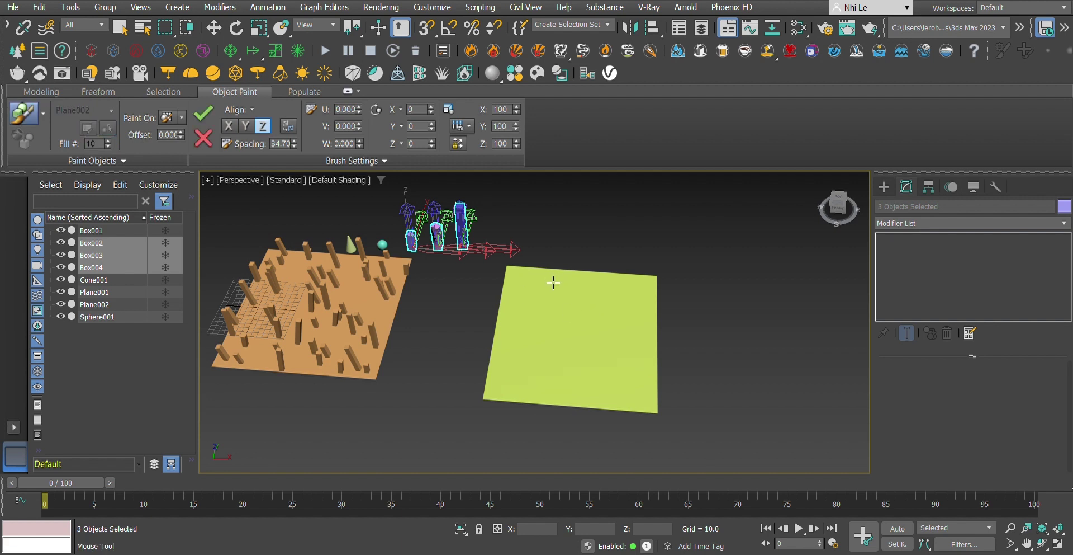
left_click_drag(295, 144, 304, 77)
left_click(538, 292)
mouse_move(538, 293)
left_mouse_down()
mouse_move(529, 298)
mouse_move(562, 369)
left_mouse_up()
mouse_move(588, 295)
left_mouse_down()
mouse_move(599, 356)
mouse_move(560, 414)
left_mouse_up()
left_click_drag(527, 384, 521, 353)
left_click(505, 334)
mouse_move(626, 277)
left_mouse_down()
mouse_move(630, 358)
mouse_move(612, 396)
mouse_move(654, 408)
mouse_move(712, 376)
left_mouse_up()
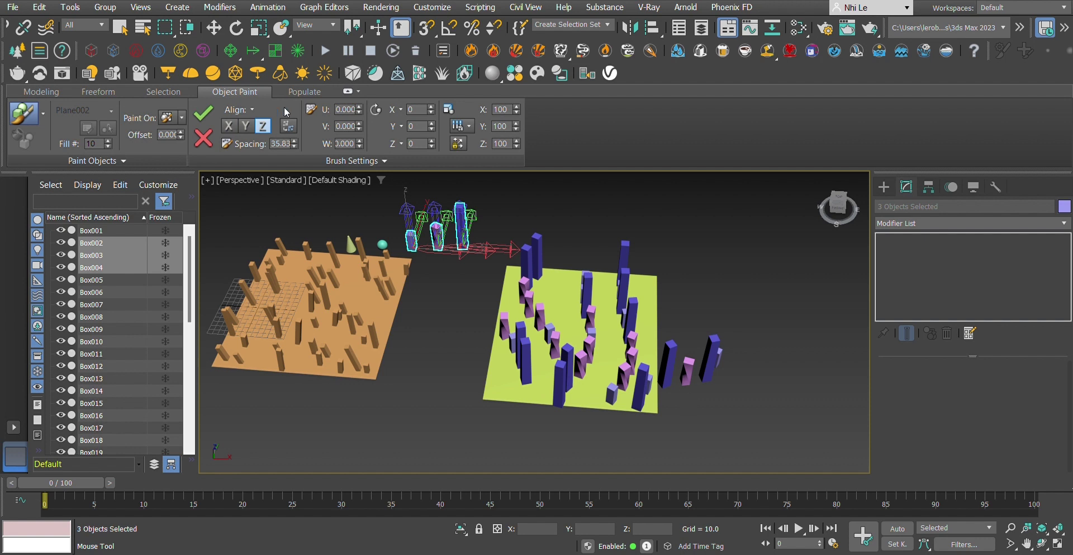
Set the paint brush's scatter to about U -49.5, V 19.70 and W -0.78, and its X rotation to -5.
mouse_move(361, 110)
left_mouse_down()
mouse_move(493, 32)
mouse_move(402, 379)
mouse_move(380, 422)
left_mouse_up()
left_click_drag(361, 127, 366, 481)
mouse_move(360, 145)
left_mouse_down()
mouse_move(356, 21)
mouse_move(369, 151)
left_mouse_up()
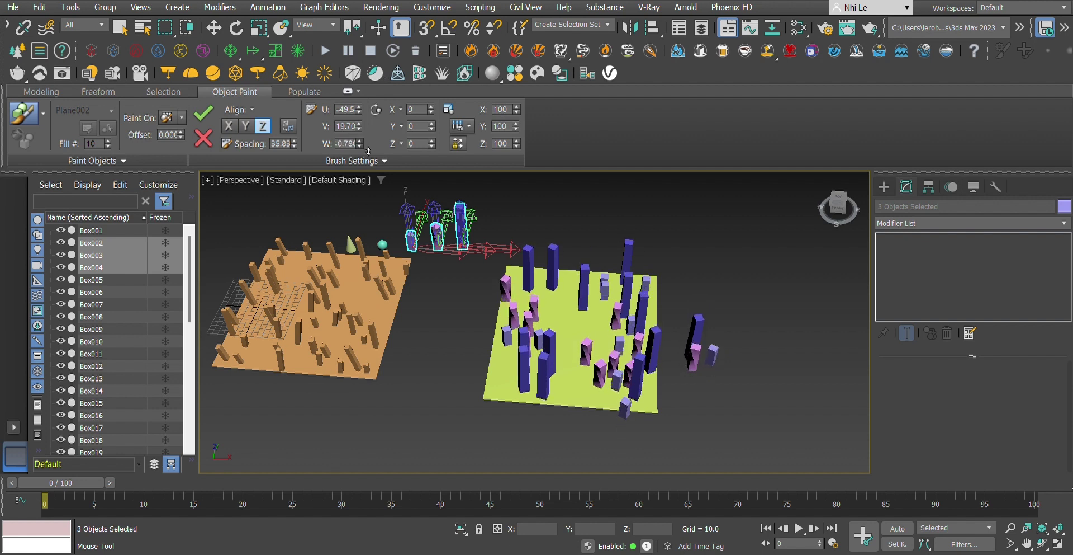
mouse_move(434, 106)
left_mouse_down()
mouse_move(437, 134)
mouse_move(442, 109)
left_mouse_up()
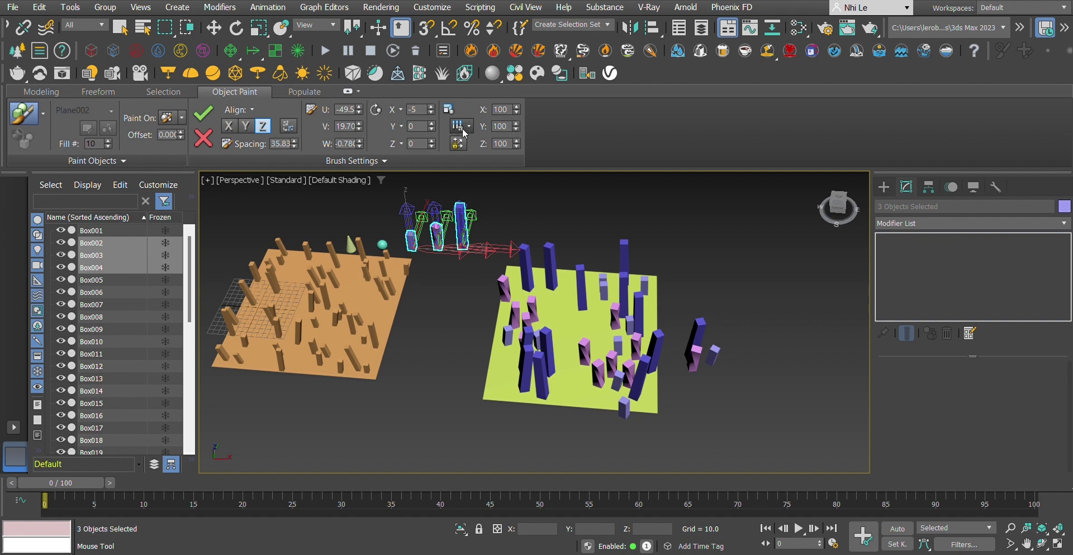
Switch the painted boxes to random scaling and set the minimum scale to 80 in X, Y and Z.
left_click(465, 159)
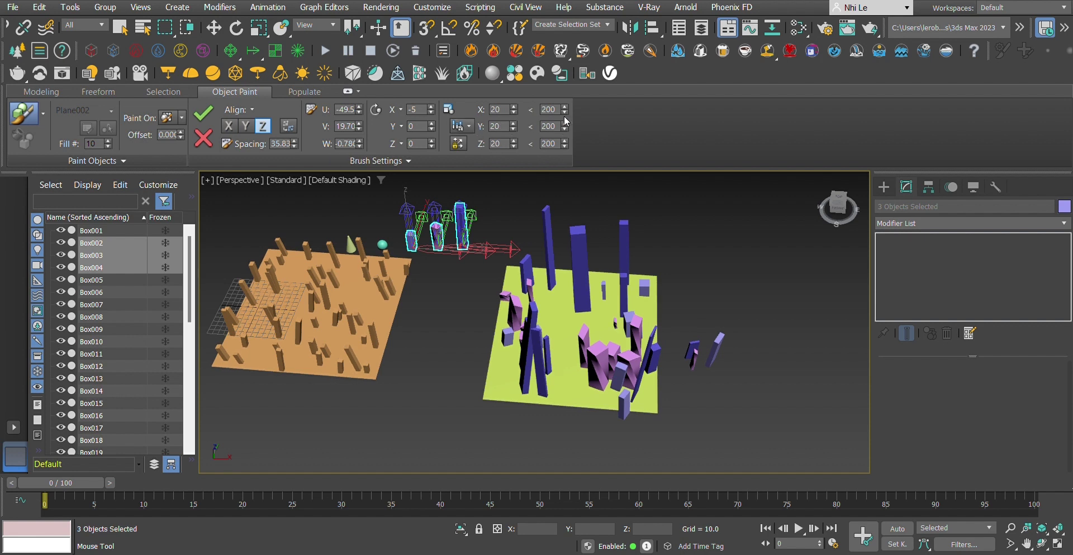
double_click(496, 110)
type("80")
key("Return")
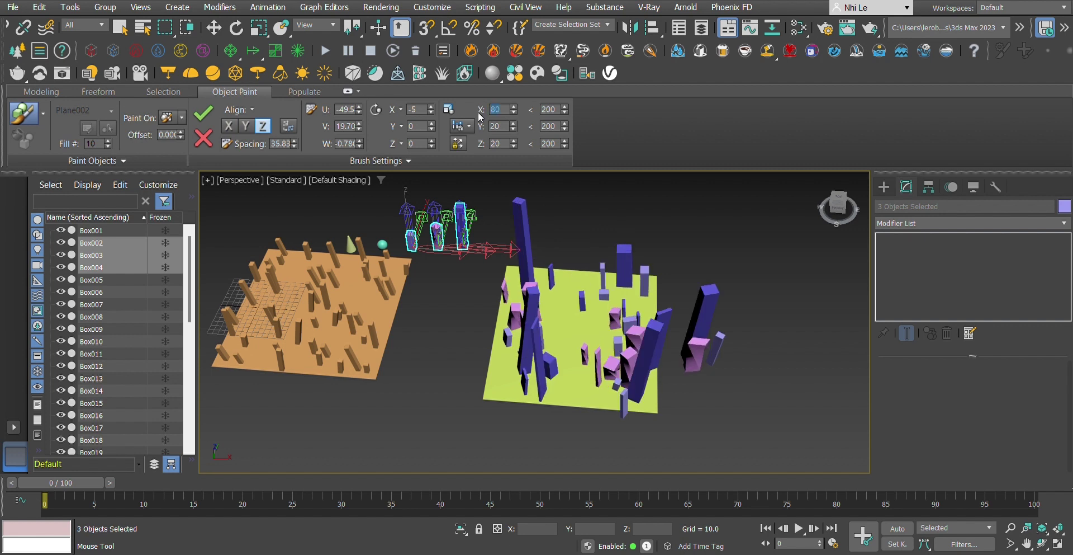
double_click(497, 126)
type("80")
left_click_drag(507, 144, 488, 143)
type("80")
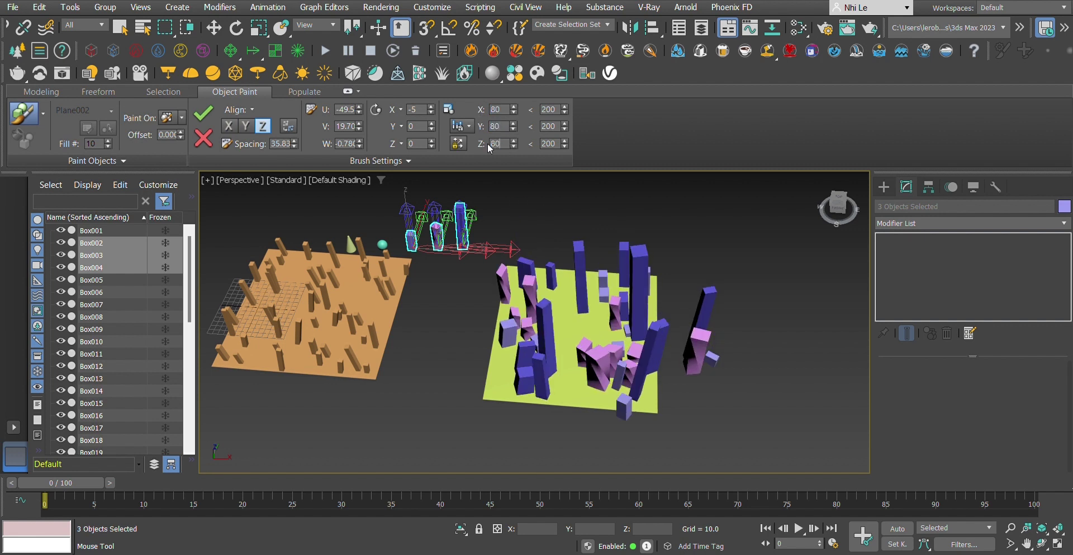
Set the maximum random scale of the painted boxes to 110 in X, Y and Z.
double_click(547, 109)
type("110")
key("Tab")
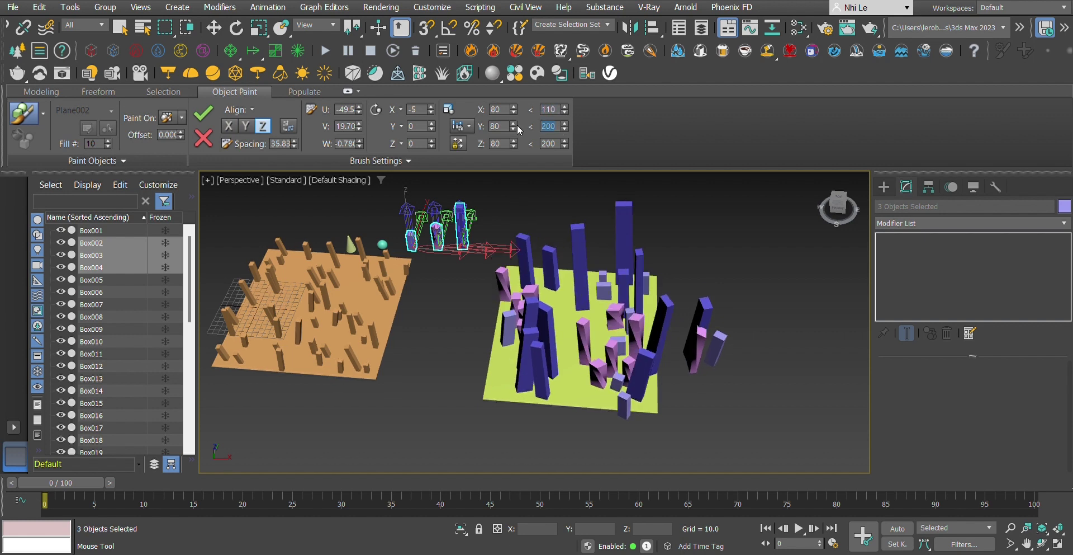
type("110")
double_click(560, 147)
type("1")
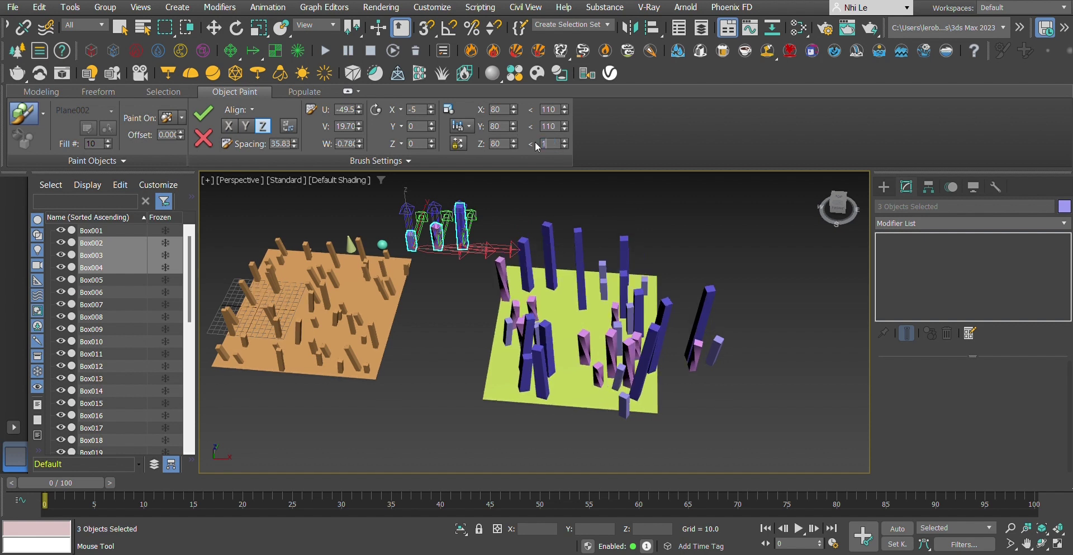
type("00")
key("BackSpace")
key("BackSpace")
type("10")
key("Return")
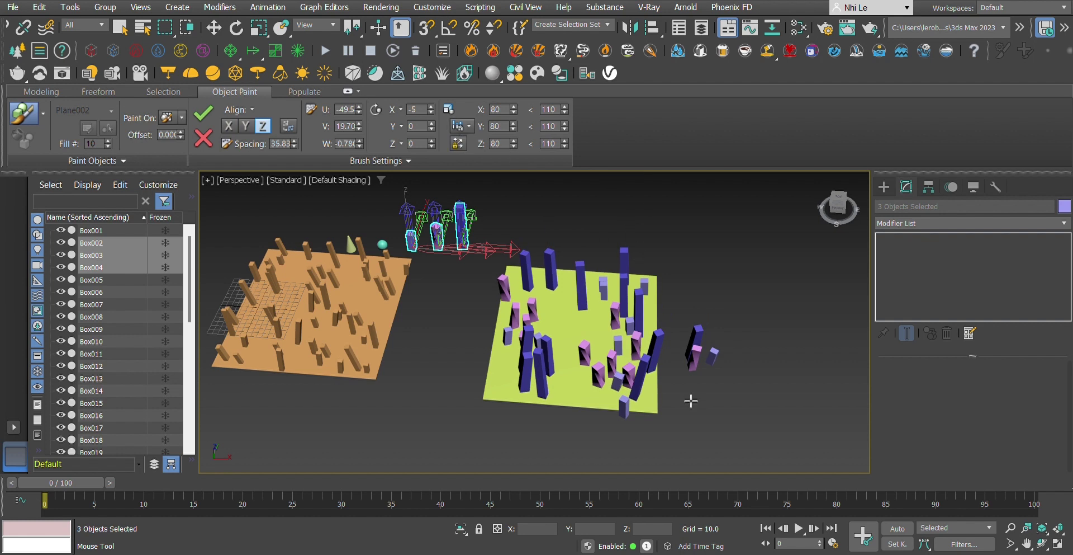
Paint four more strokes of boxes over the green plane and the area around it.
left_click_drag(684, 284, 663, 338)
mouse_move(579, 344)
left_mouse_down()
mouse_move(556, 412)
mouse_move(512, 425)
mouse_move(501, 412)
mouse_move(529, 462)
left_mouse_up()
mouse_move(696, 435)
left_mouse_down()
mouse_move(695, 417)
mouse_move(723, 398)
left_mouse_up()
mouse_move(538, 313)
left_mouse_down()
mouse_move(569, 316)
mouse_move(584, 251)
left_mouse_up()
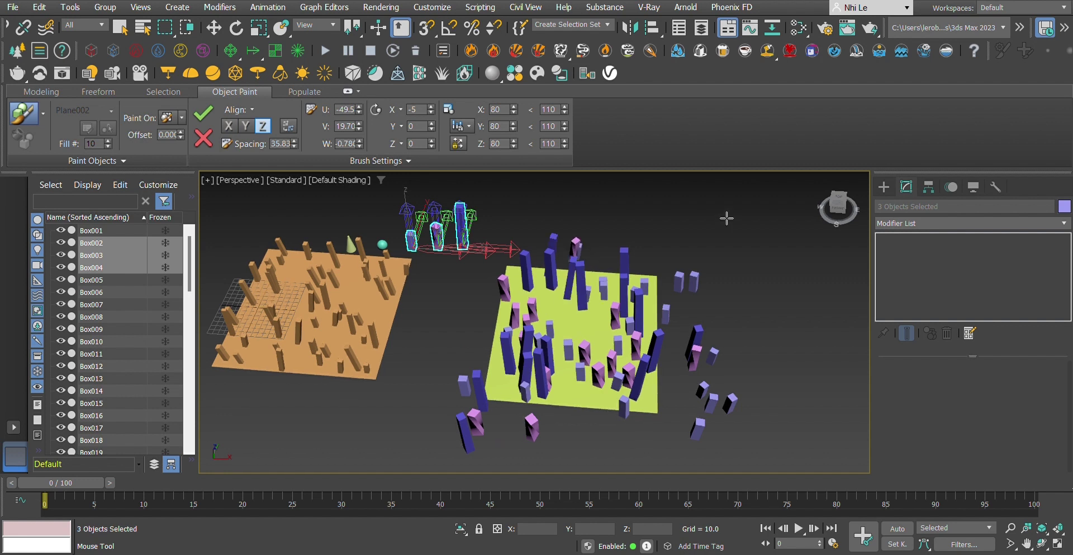